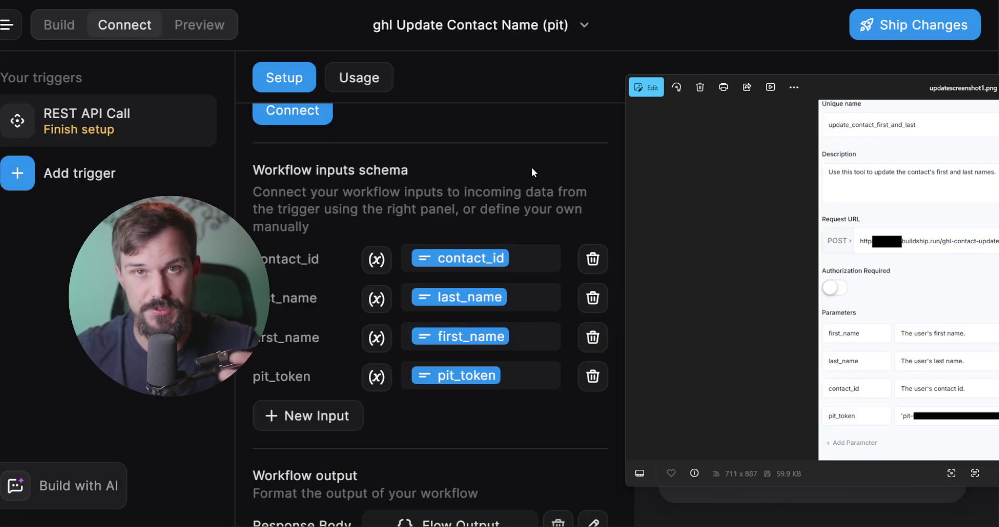
# - Edit the workflow's last_name input to clear its default value and turn off the Sensitive field option, and save it
pyautogui.click(38, 24)
pyautogui.click(38, 24)
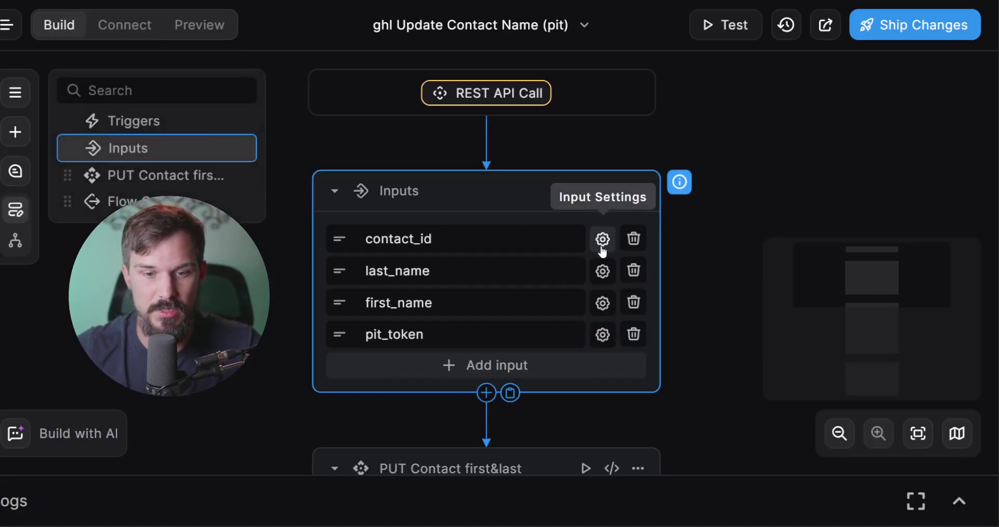
pyautogui.click(607, 279)
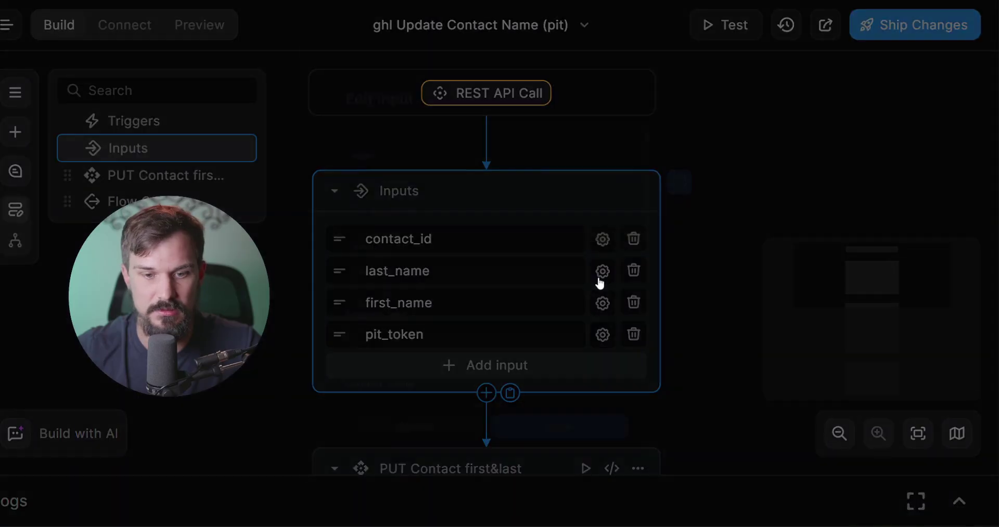
pyautogui.scroll(-5, 455, 312)
pyautogui.doubleClick(457, 162)
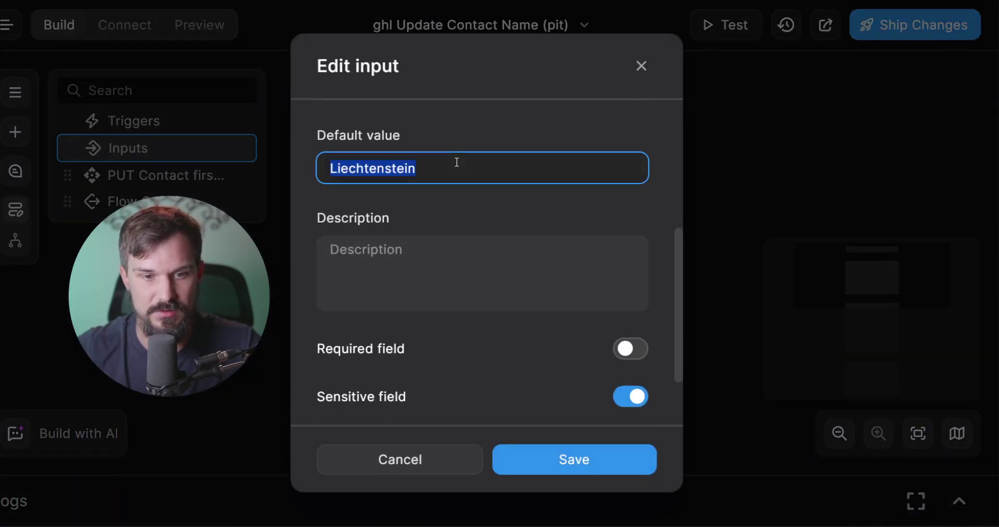
pyautogui.press('BackSpace')
pyautogui.scroll(-2, 525, 284)
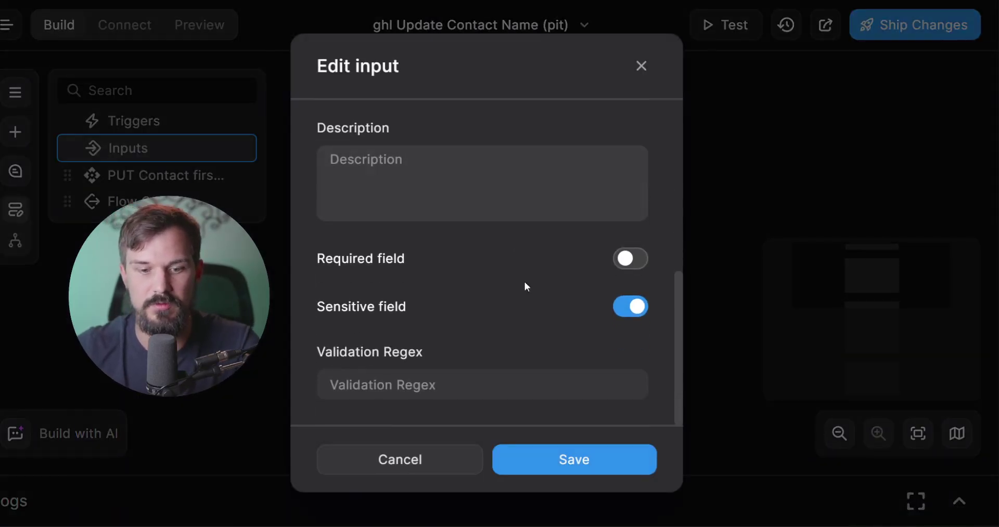
pyautogui.click(624, 312)
pyautogui.scroll(8, 454, 302)
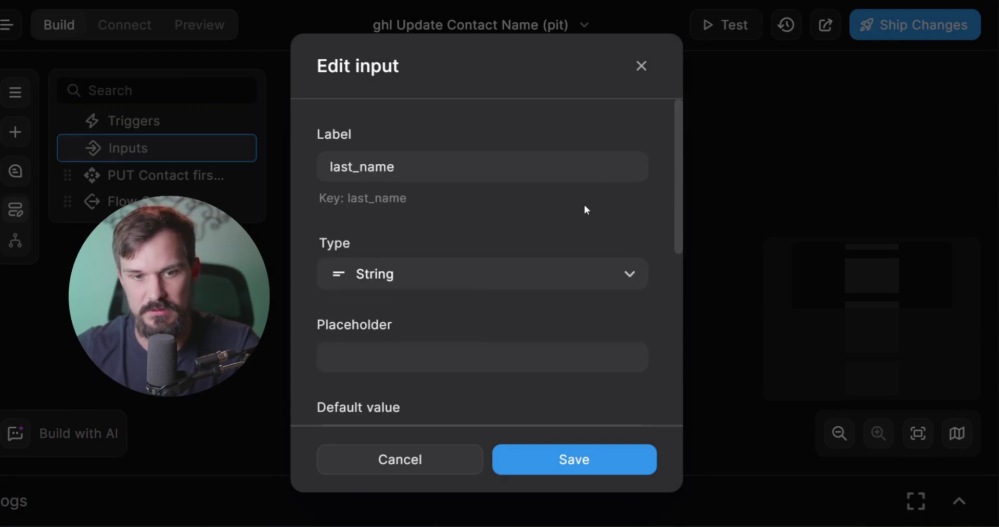
pyautogui.scroll(-5, 499, 281)
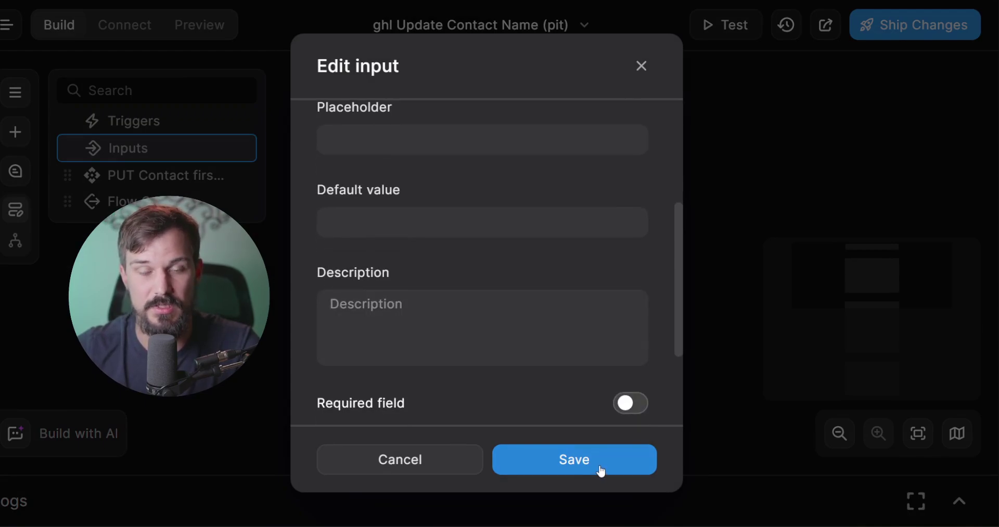
pyautogui.click(574, 460)
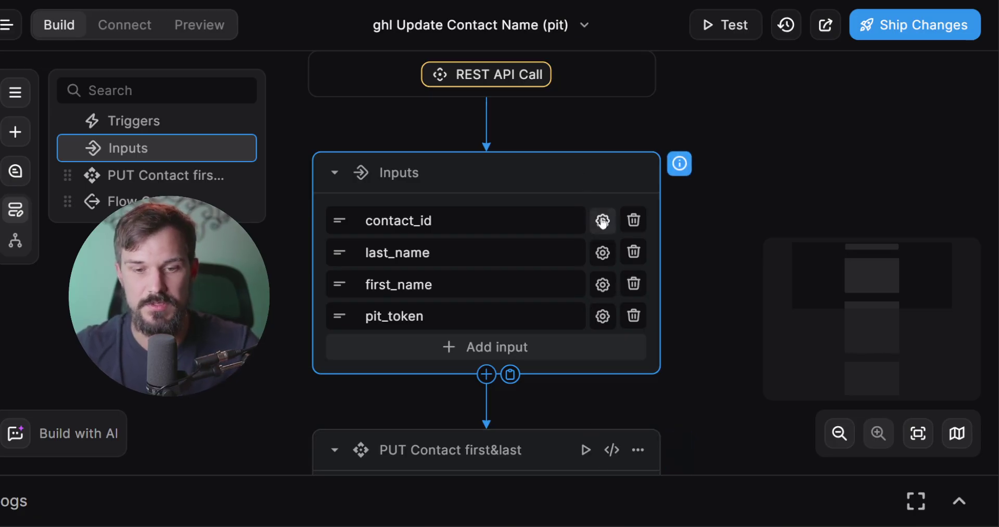
# - View the node library for the point between the Inputs block and the PUT Contact first&last node
pyautogui.scroll(1, 120, 470)
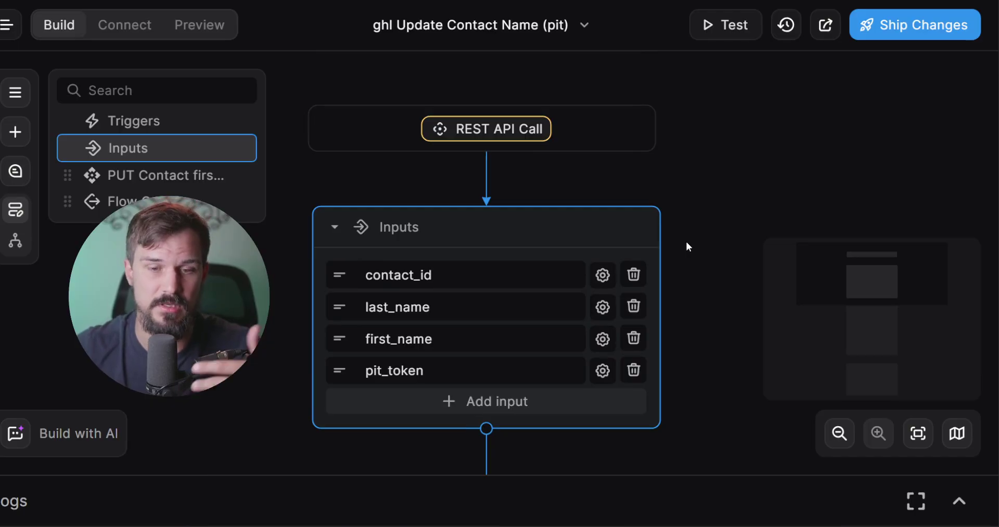
pyautogui.scroll(-5, 685, 242)
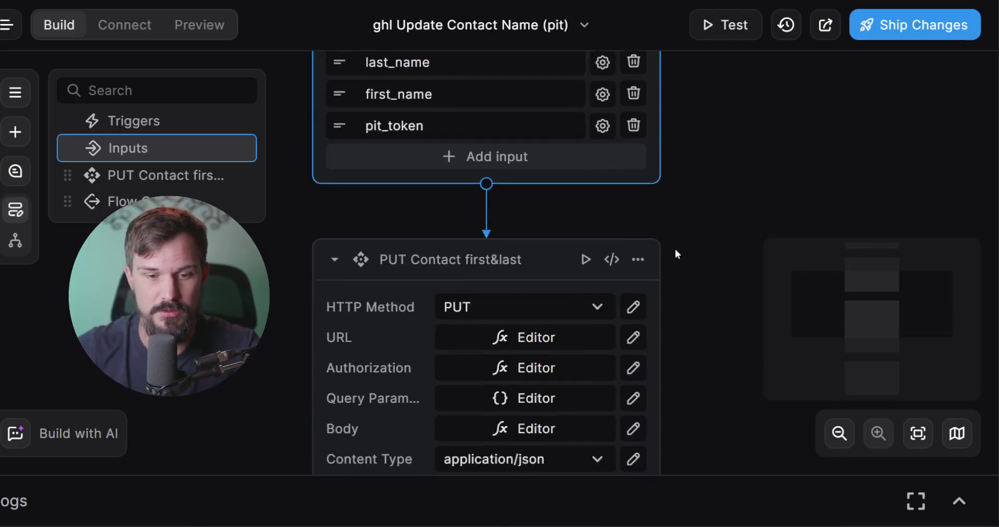
pyautogui.scroll(-2, 675, 249)
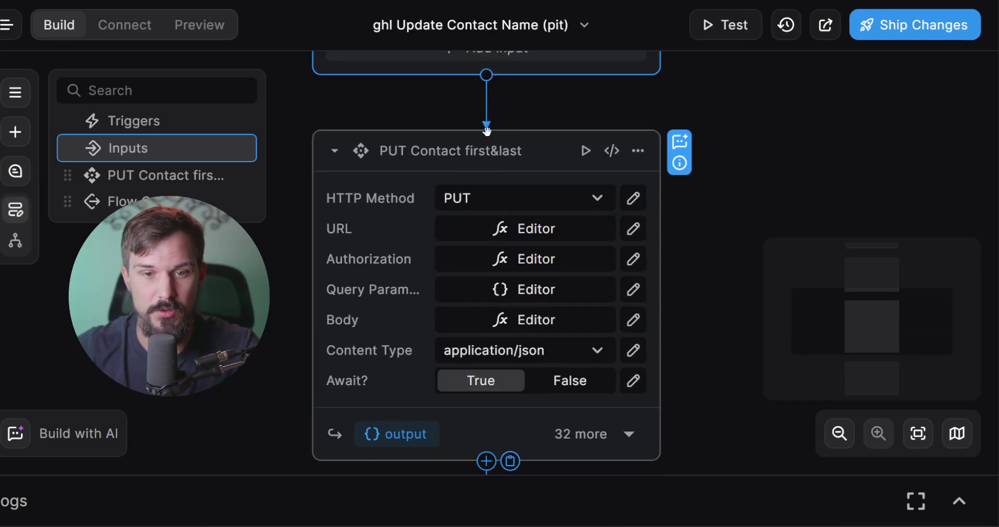
pyautogui.click(486, 76)
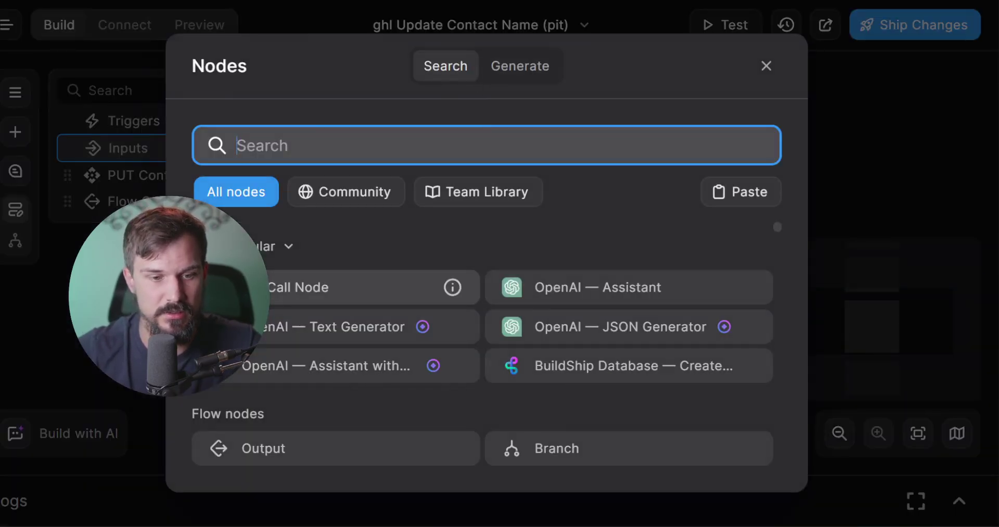
pyautogui.click(766, 66)
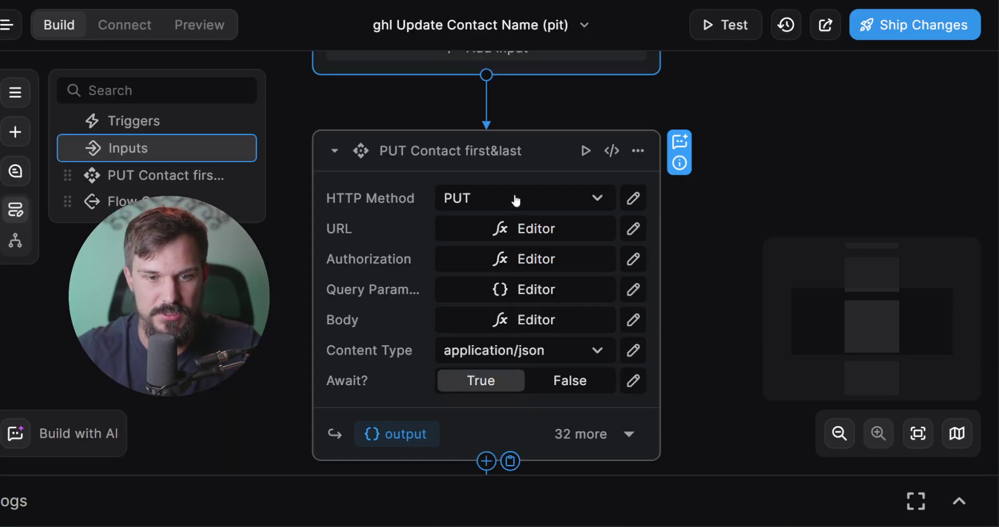
pyautogui.click(471, 238)
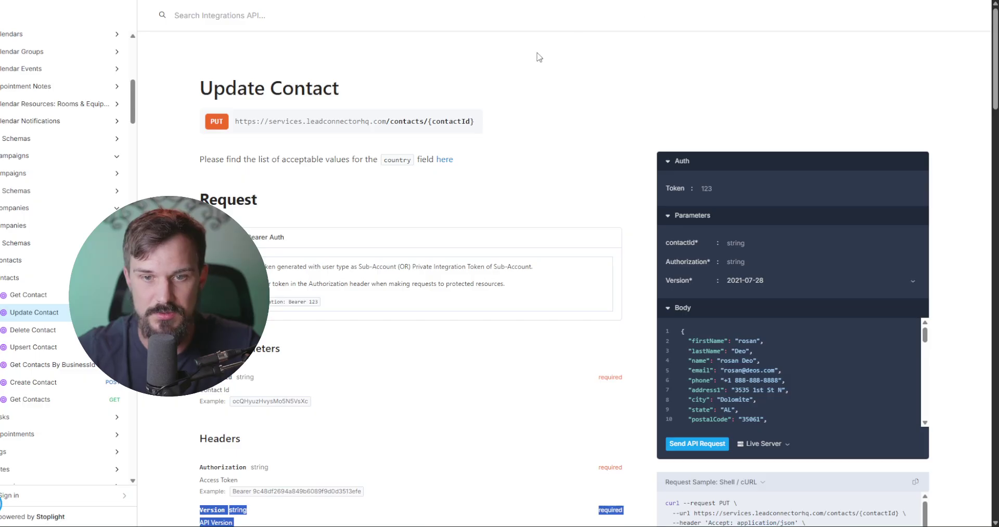
pyautogui.tripleClick(433, 121)
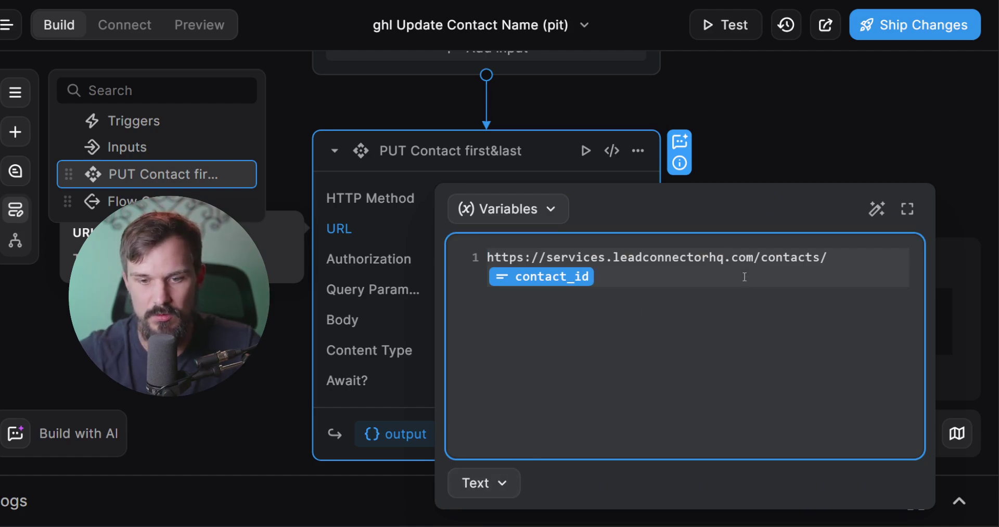
pyautogui.press('BackSpace')
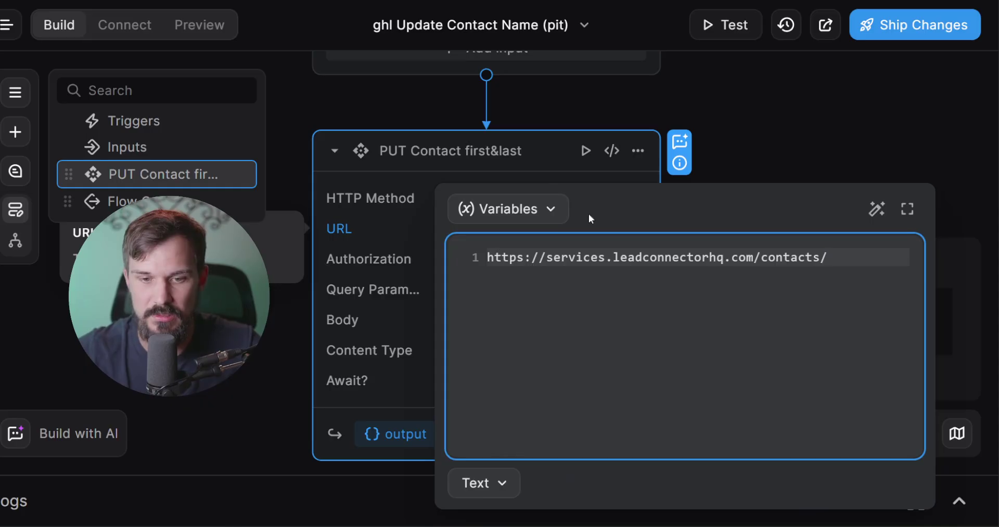
pyautogui.click(546, 211)
pyautogui.click(599, 293)
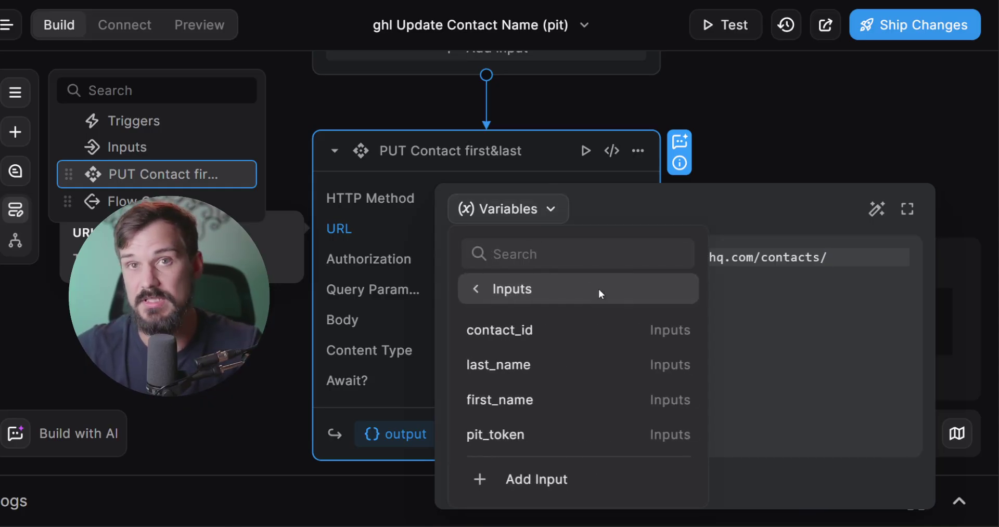
pyautogui.click(597, 330)
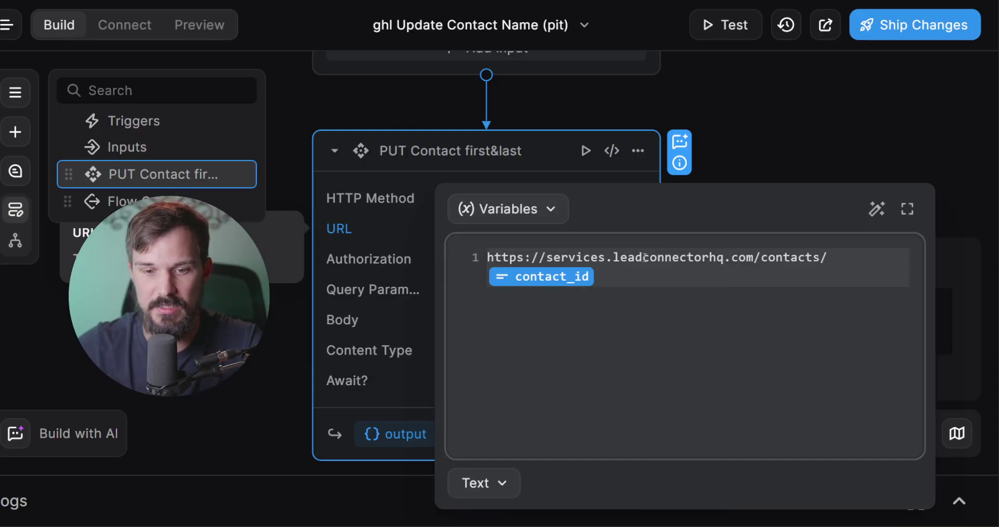
pyautogui.click(550, 167)
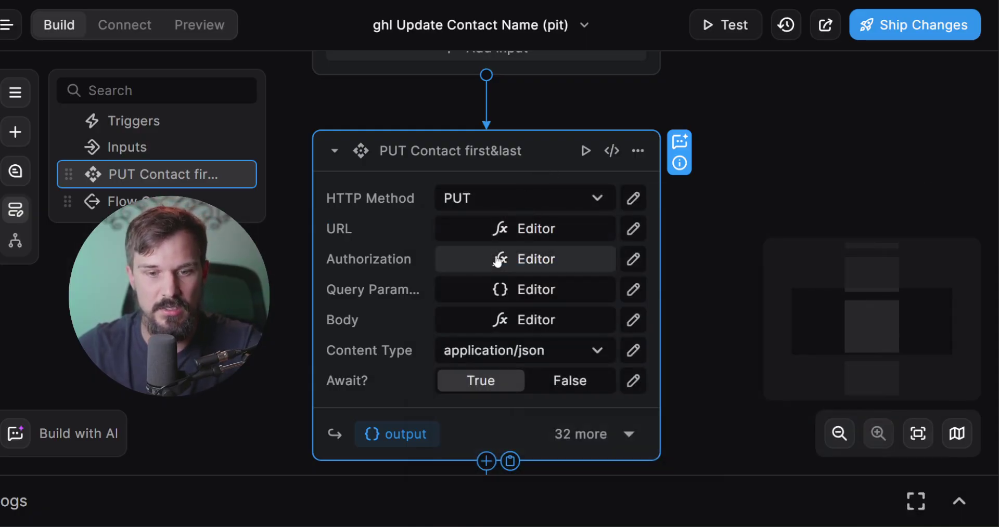
# - Set the PUT node's Authorization to Bearer followed by the pit_token input, and compare it with the API docs' authorization header
pyautogui.click(526, 259)
pyautogui.click(600, 266)
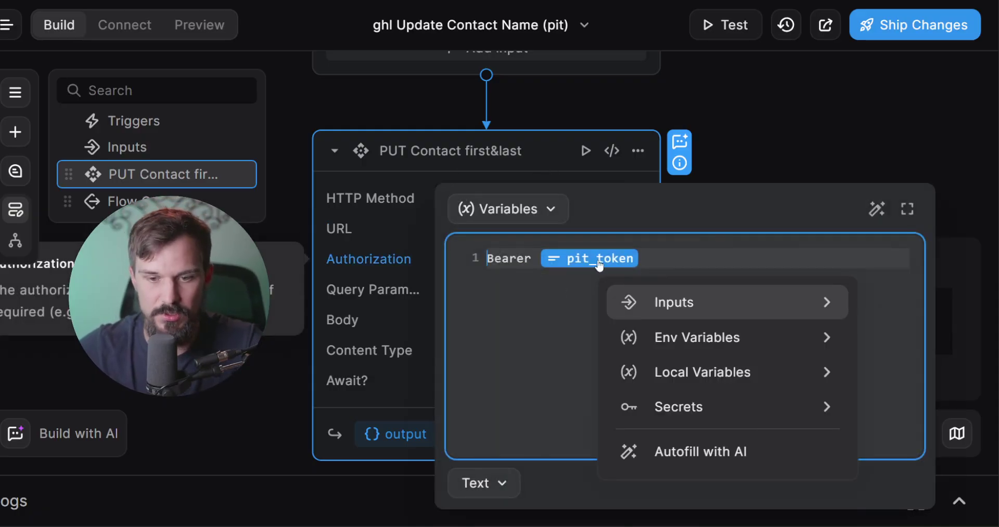
pyautogui.click(670, 296)
pyautogui.click(695, 446)
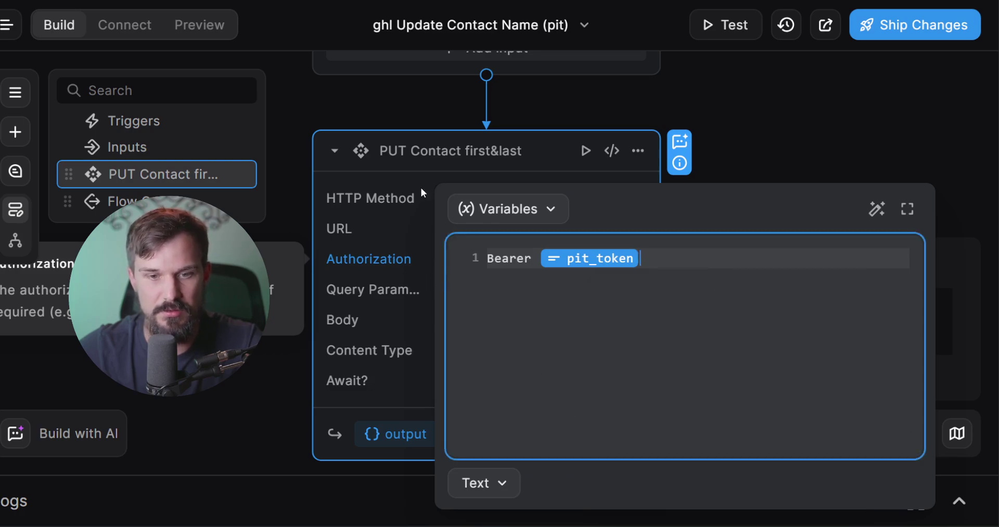
pyautogui.hotkey('ctrl', 'Tab')
pyautogui.scroll(-2, 305, 383)
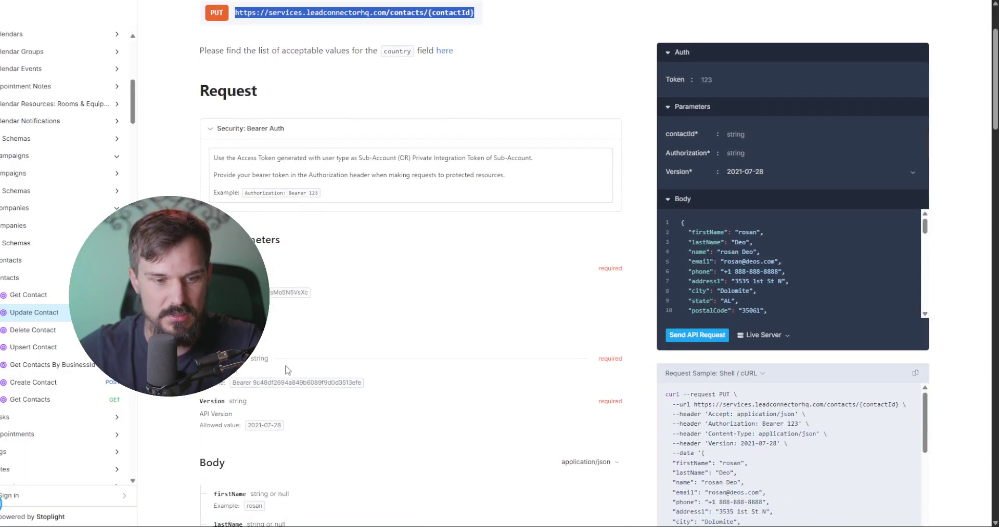
pyautogui.click(382, 1)
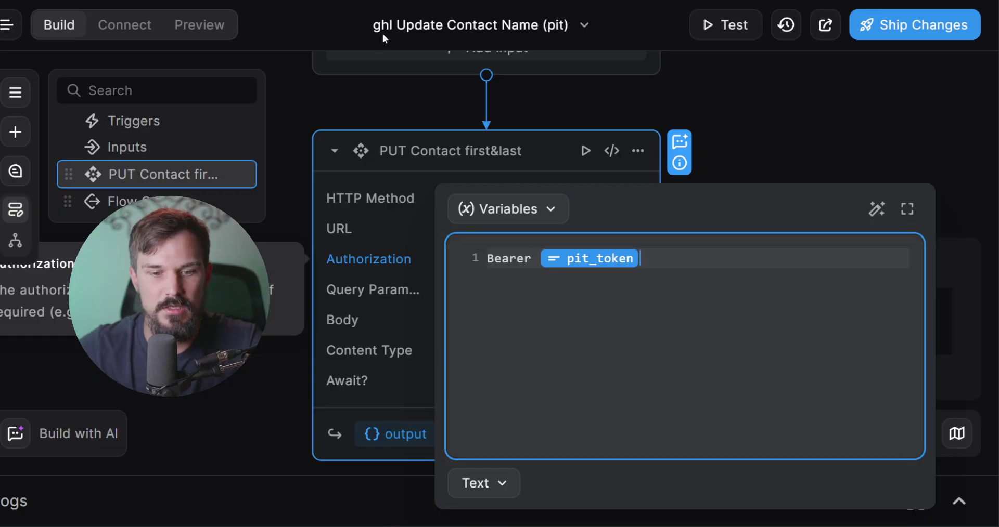
# - Examine how the PUT node's Body maps firstName and lastName to workflow inputs, including the input variables available there
pyautogui.click(411, 316)
pyautogui.click(476, 322)
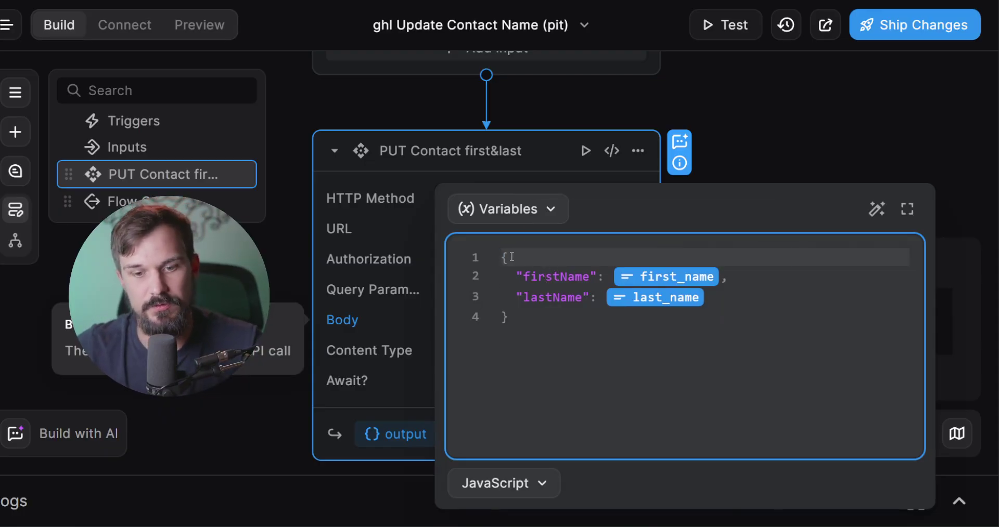
pyautogui.click(500, 321)
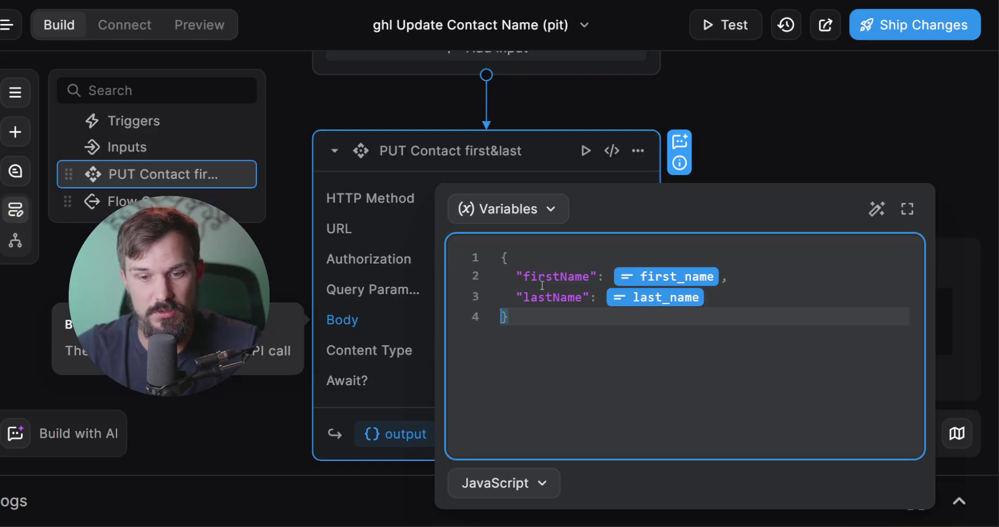
pyautogui.moveTo(518, 280); pyautogui.dragTo(573, 278)
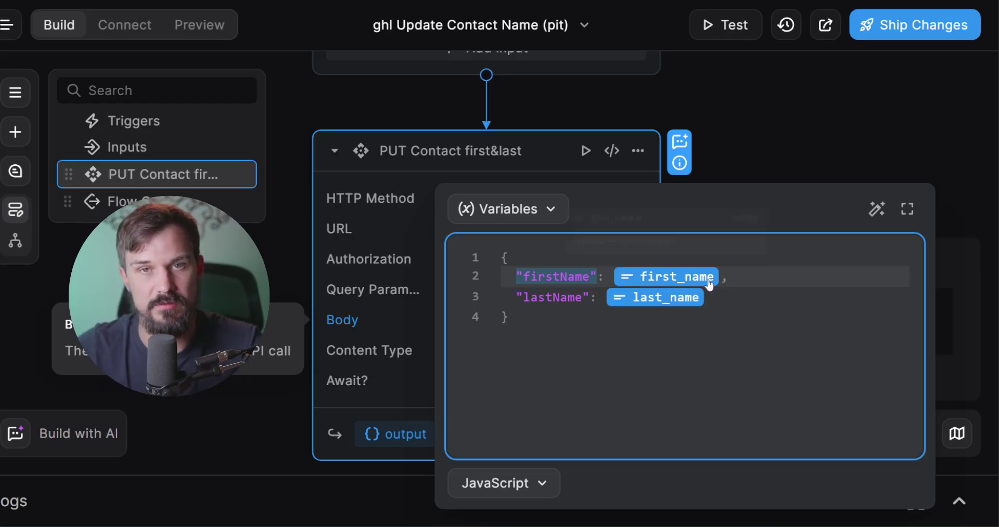
pyautogui.click(683, 281)
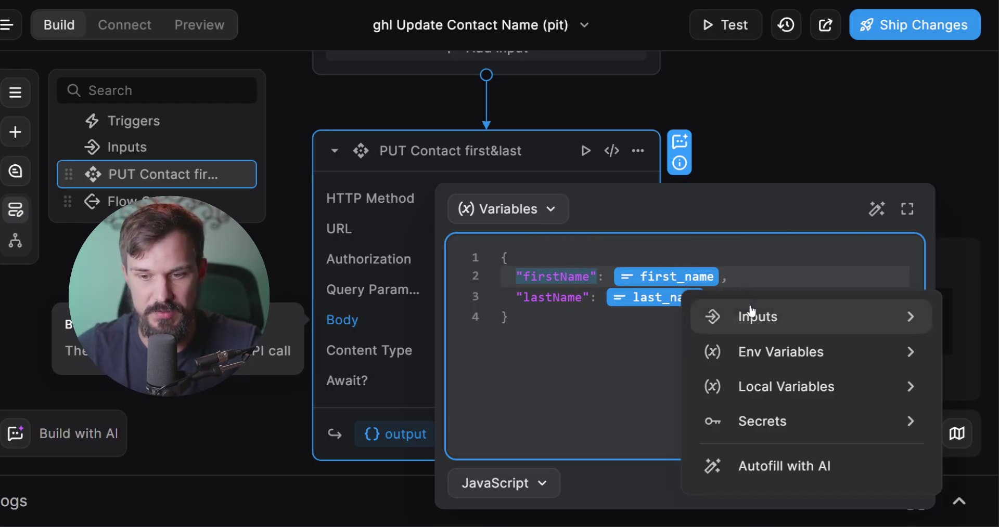
pyautogui.click(751, 315)
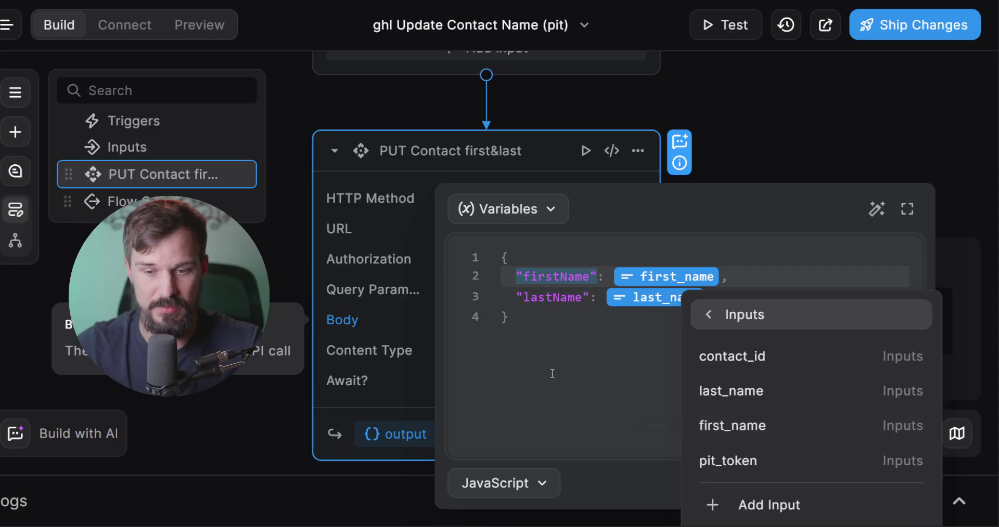
pyautogui.click(563, 359)
pyautogui.click(835, 258)
pyautogui.press('Escape')
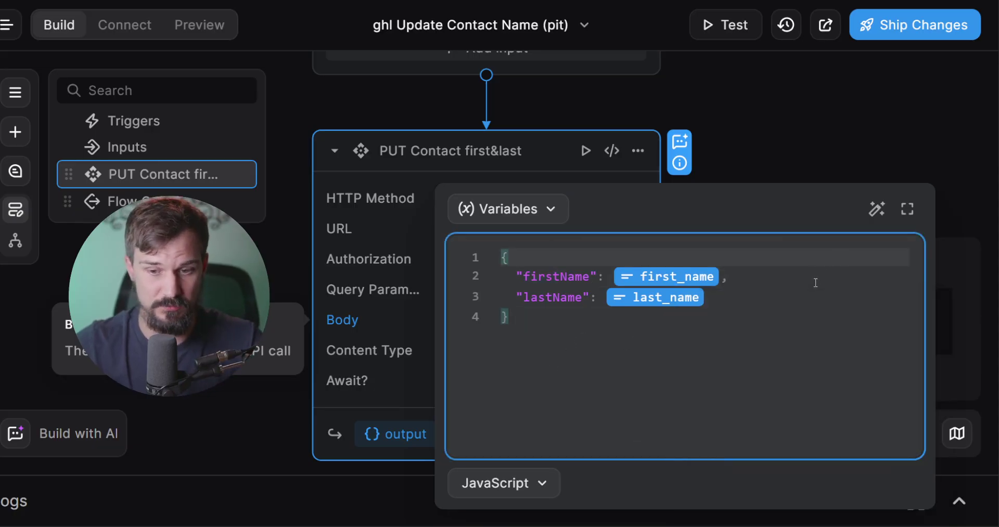
pyautogui.click(729, 278)
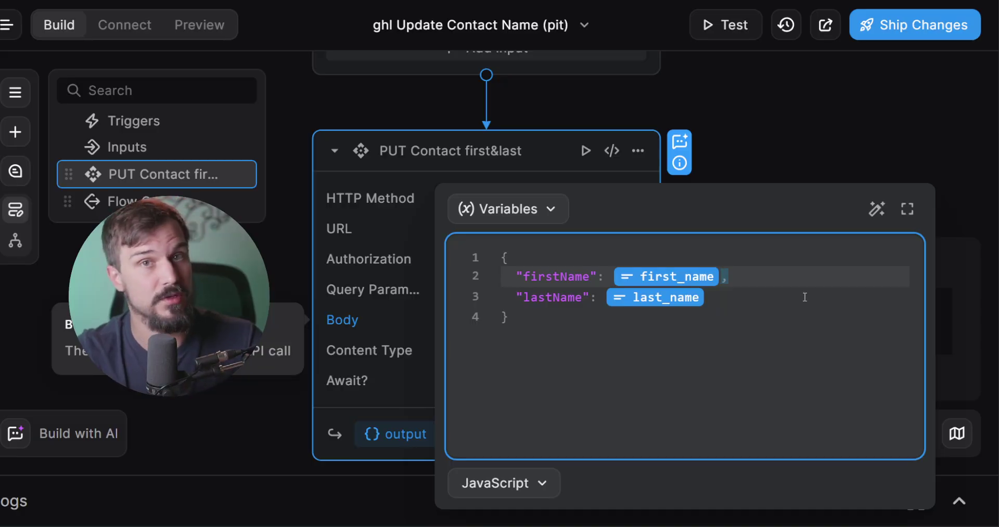
pyautogui.click(397, 277)
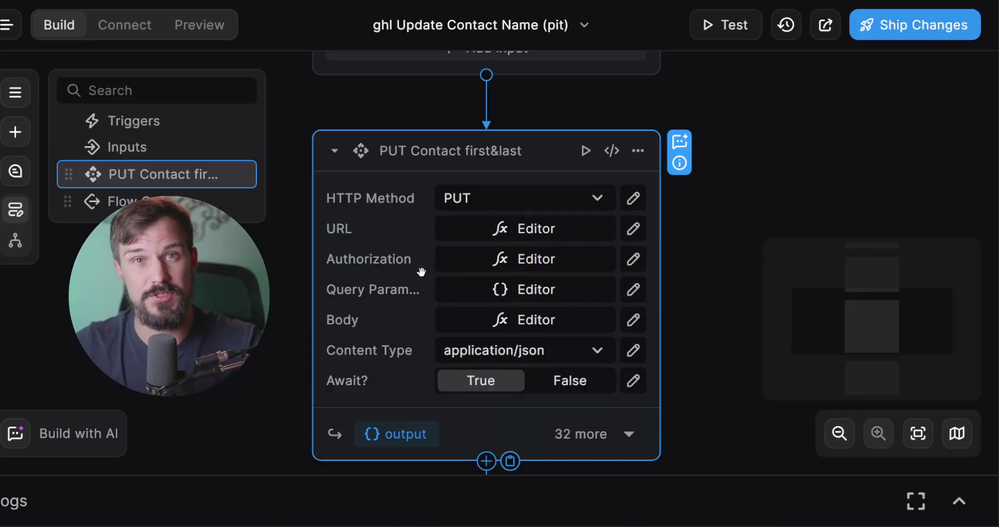
# - Examine the Version header in the PUT node's code against the Update Contact API docs, leaving the node editor without changes
pyautogui.click(611, 152)
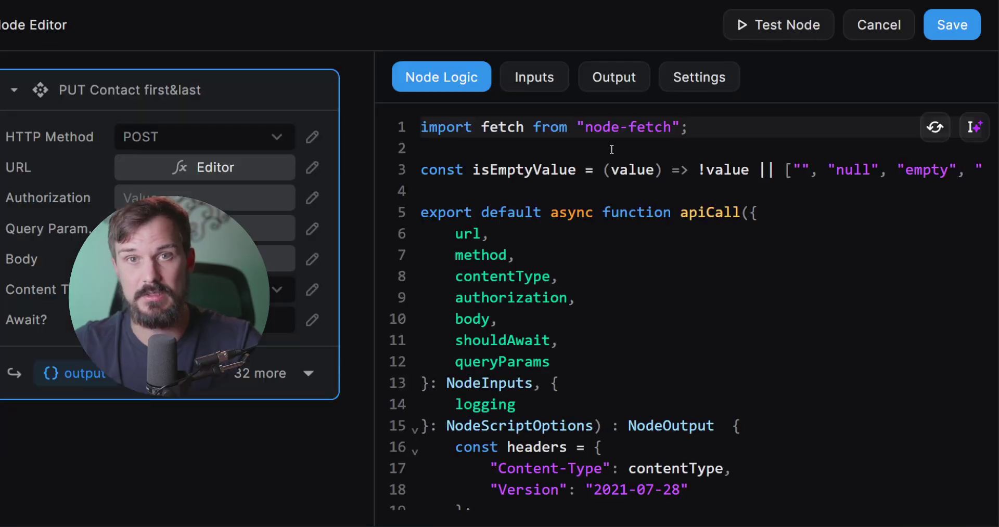
pyautogui.scroll(-1, 606, 203)
pyautogui.scroll(-2, 607, 203)
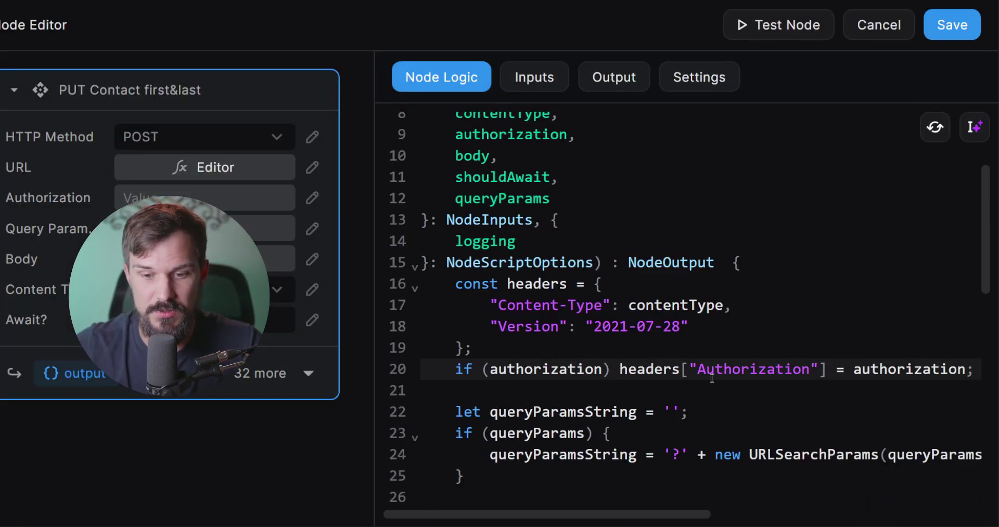
pyautogui.click(724, 323)
pyautogui.moveTo(711, 324); pyautogui.dragTo(732, 307)
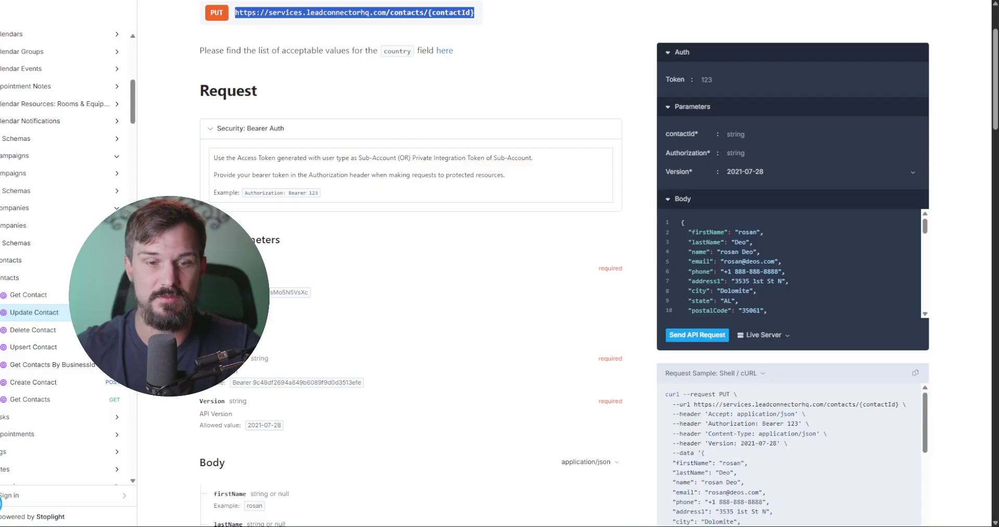
pyautogui.scroll(-3, 420, 216)
pyautogui.moveTo(373, 315); pyautogui.dragTo(280, 299)
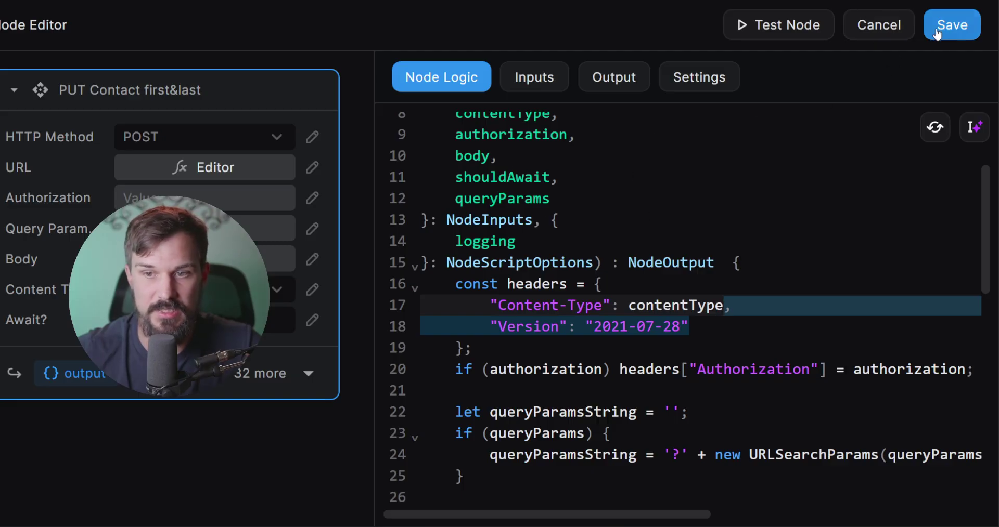
pyautogui.click(906, 32)
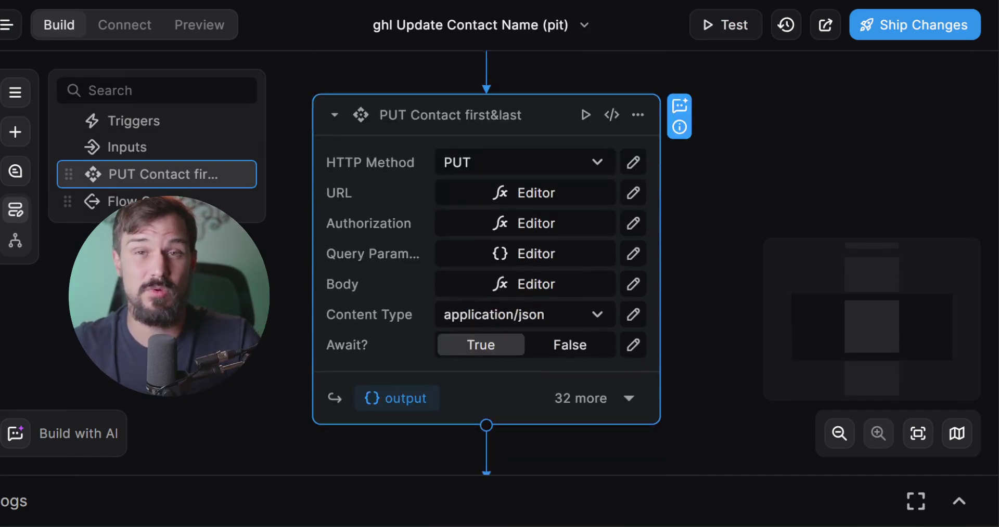
# - Ship the workflow changes and switch to the demo contact's record in the CRM
pyautogui.click(910, 27)
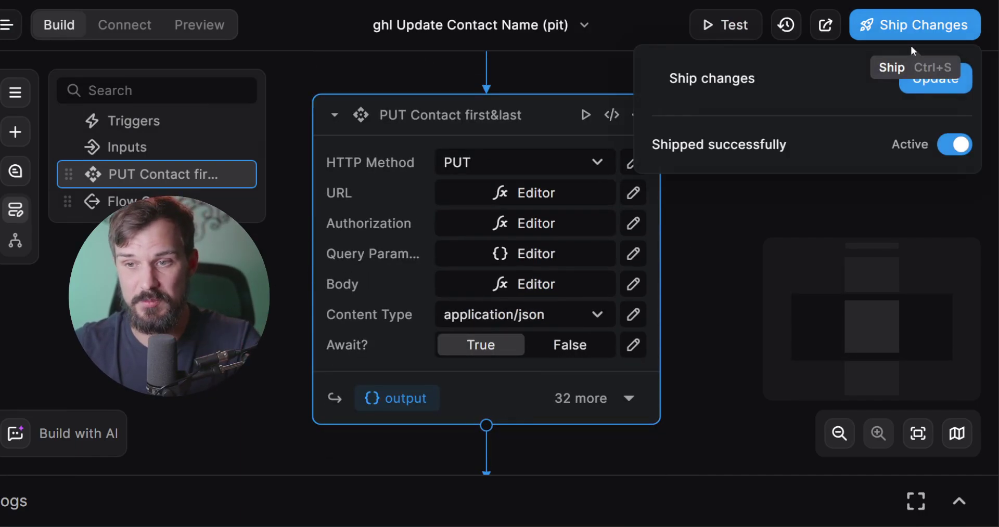
pyautogui.click(926, 88)
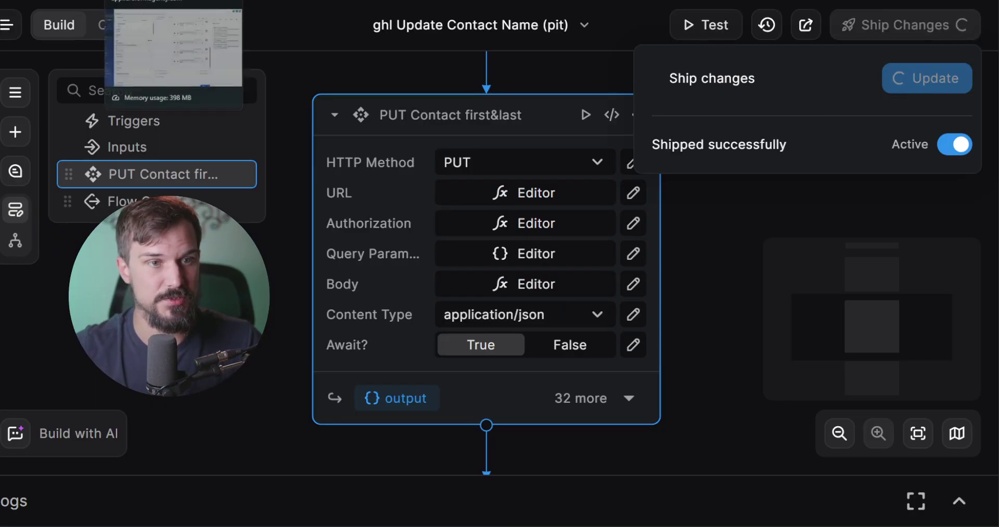
pyautogui.click(167, 1)
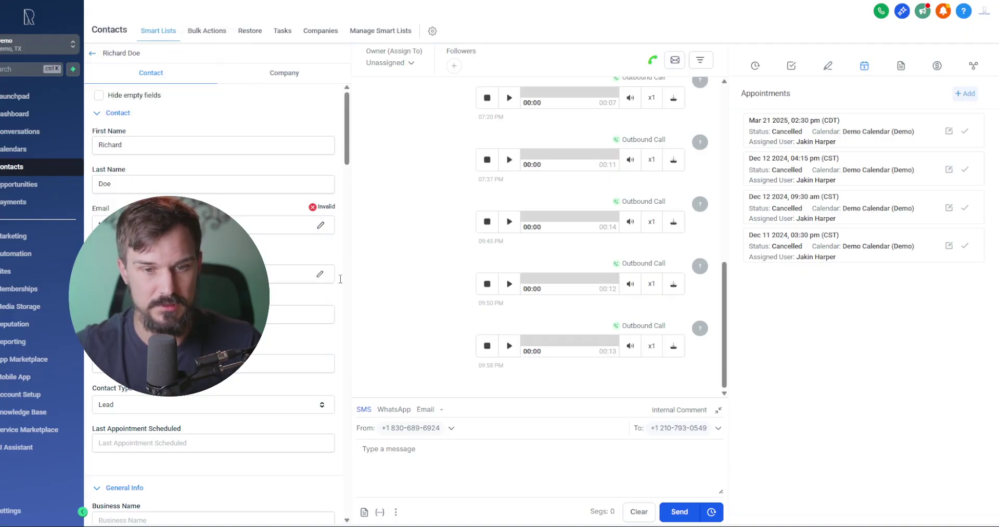